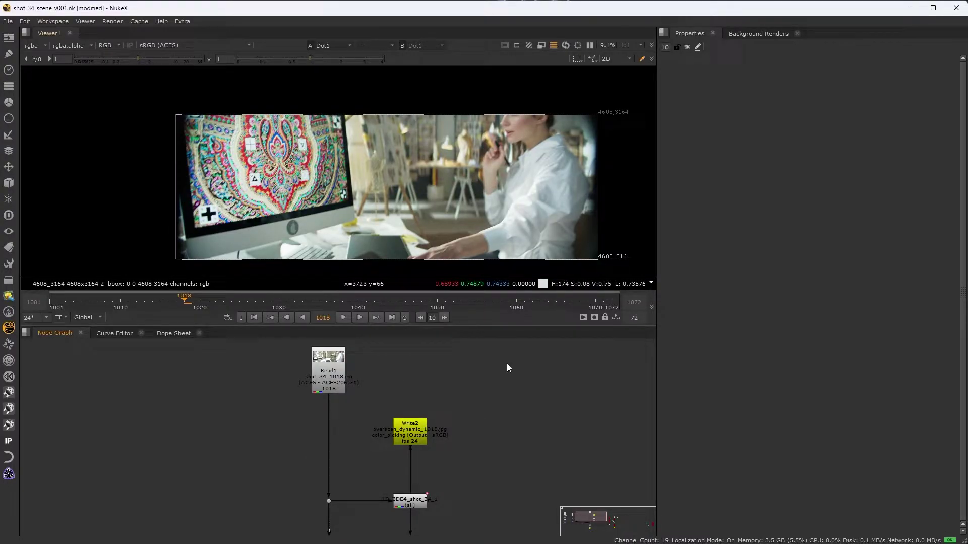
Show the plate's LD_3DE4 undistortion node in the viewer, compare it disabled and enabled, and inspect the bounding box beyond the frame
click(424, 504)
key(1)
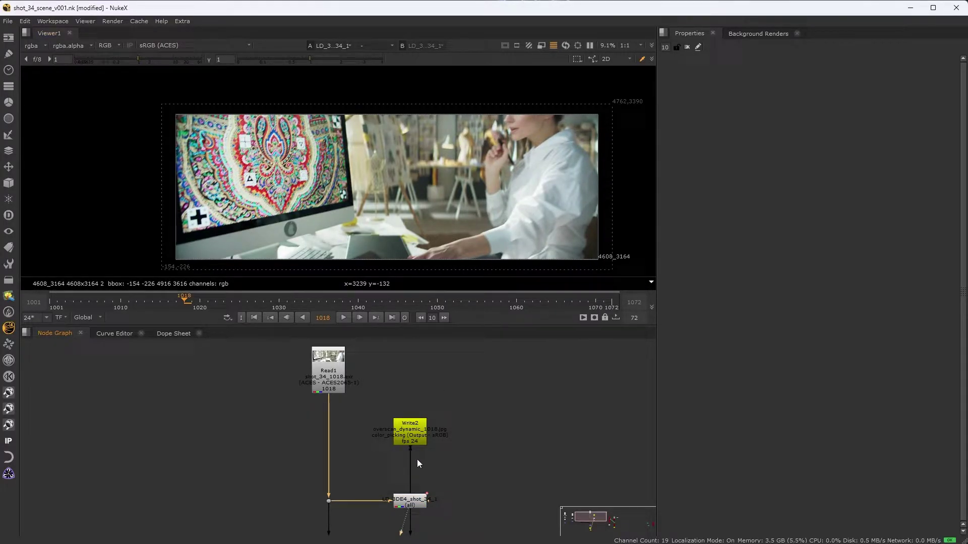
key(d)
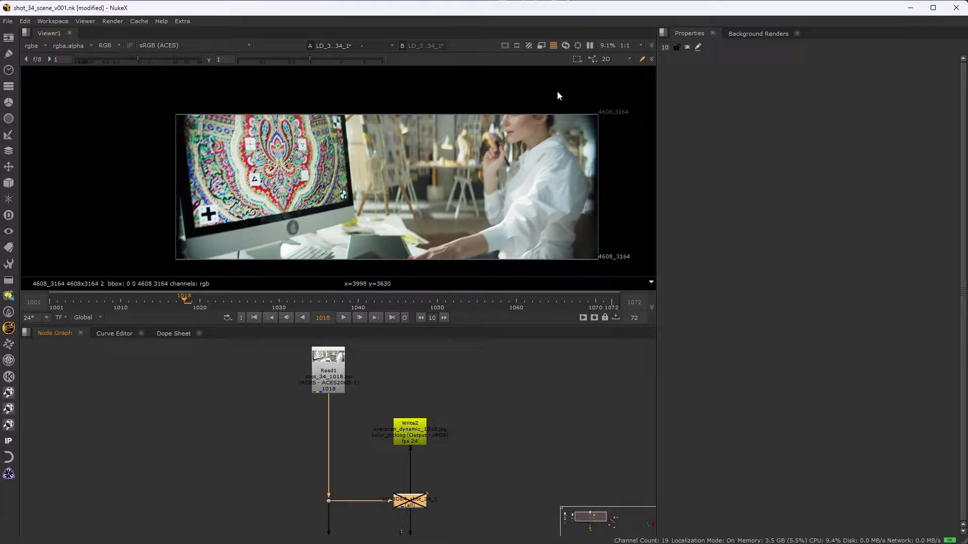
key(d)
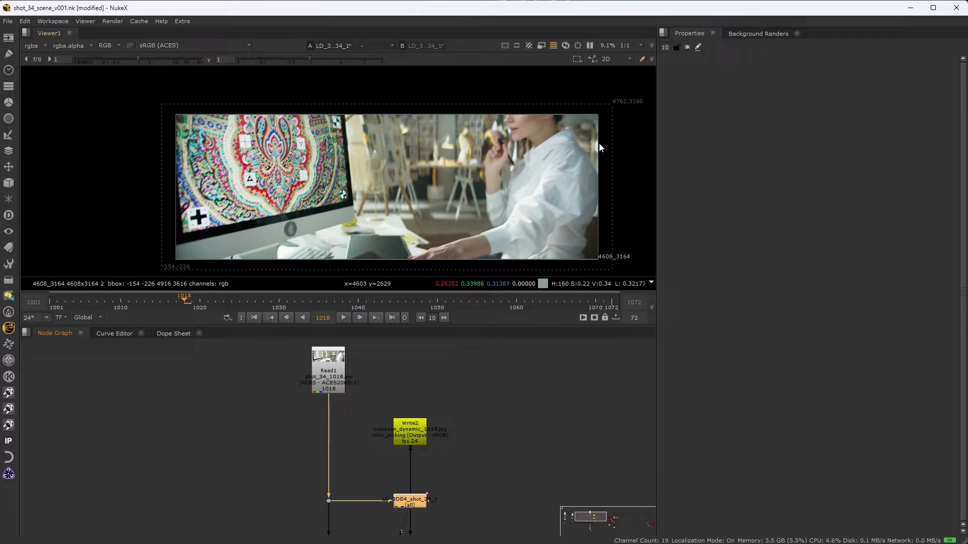
scroll(284, 107, up, 2)
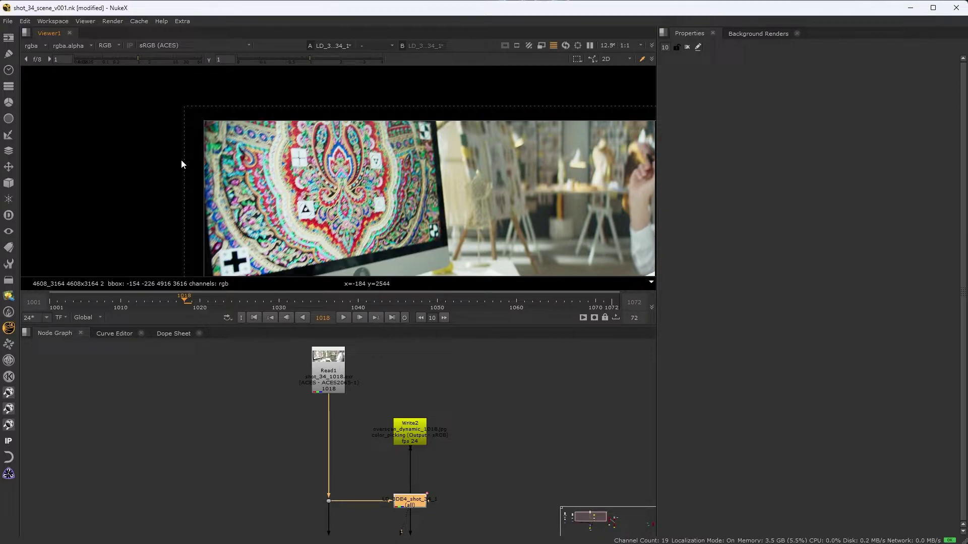
middle_drag(209, 213, 212, 182)
middle_drag(221, 234, 226, 203)
middle_drag(396, 503, 404, 469)
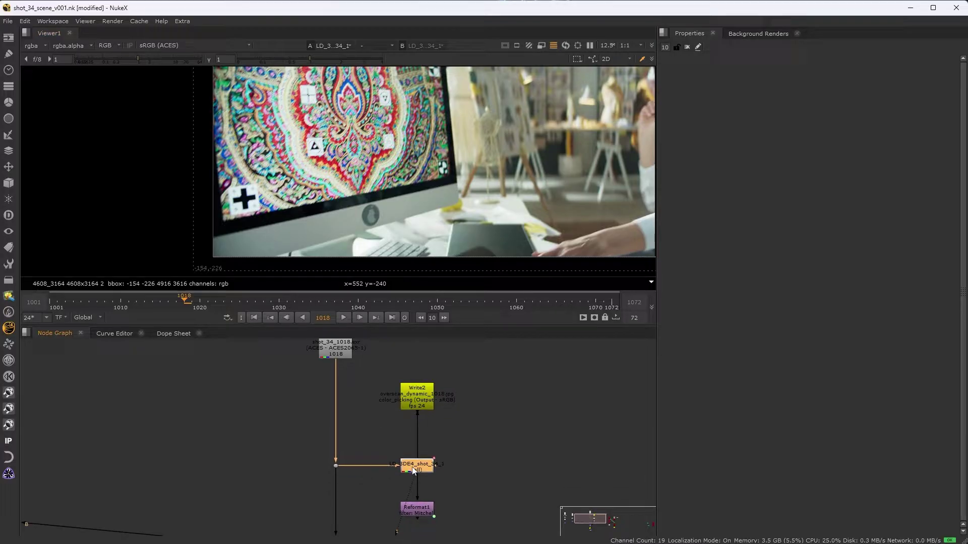
Show Reformat1 in the viewer with its properties open and inspect the whole undistorted plate
scroll(411, 469, up, 2)
double_click(411, 469)
middle_drag(520, 169, 510, 224)
middle_drag(444, 499, 451, 455)
double_click(427, 484)
key(1)
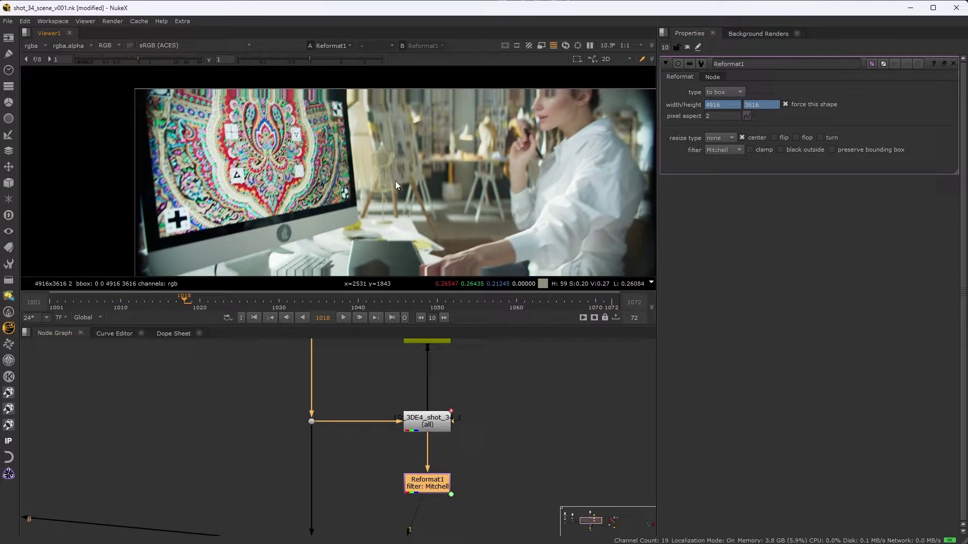
key(f)
middle_drag(386, 235, 362, 241)
scroll(362, 241, down, 2)
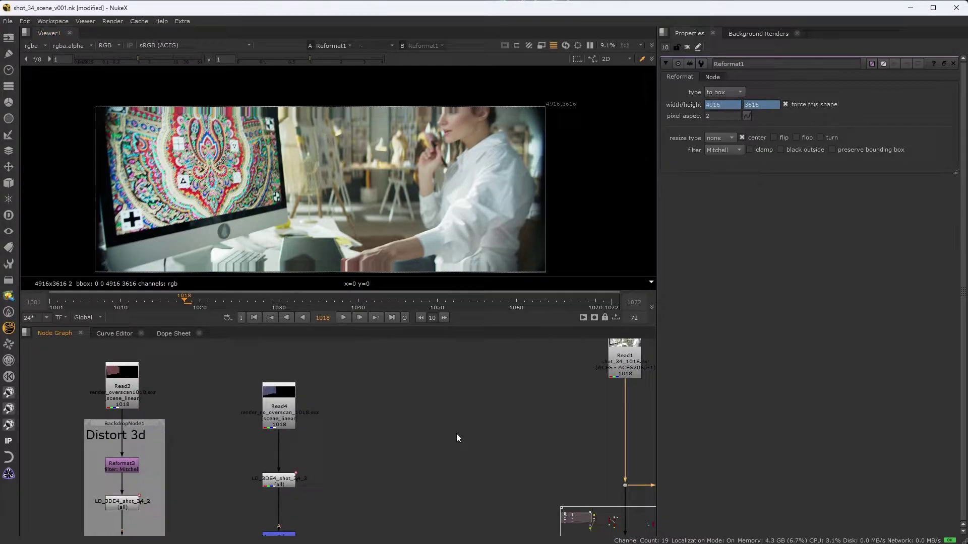
Compare the Read4 render without overscan against the original Read1 plate in the viewer
middle_drag(369, 422, 482, 423)
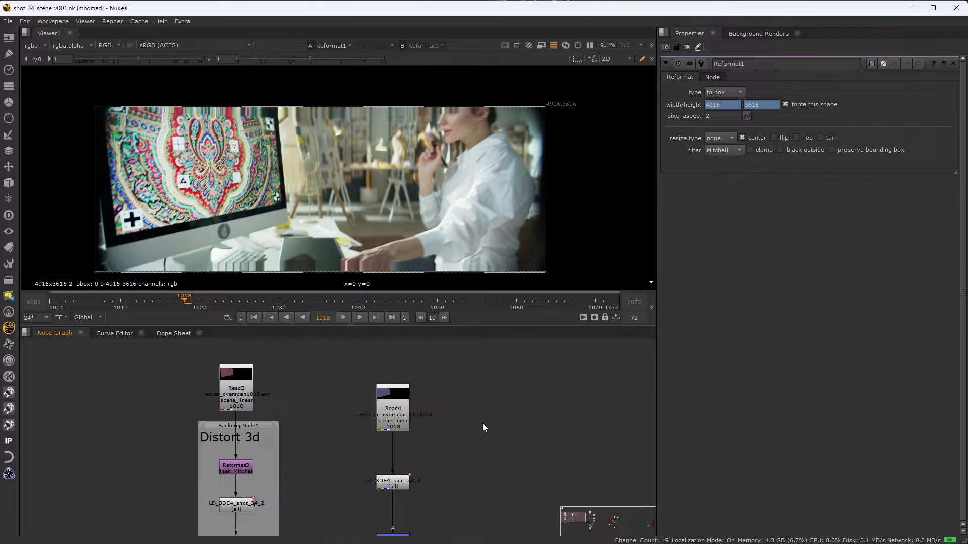
click(398, 401)
key(1)
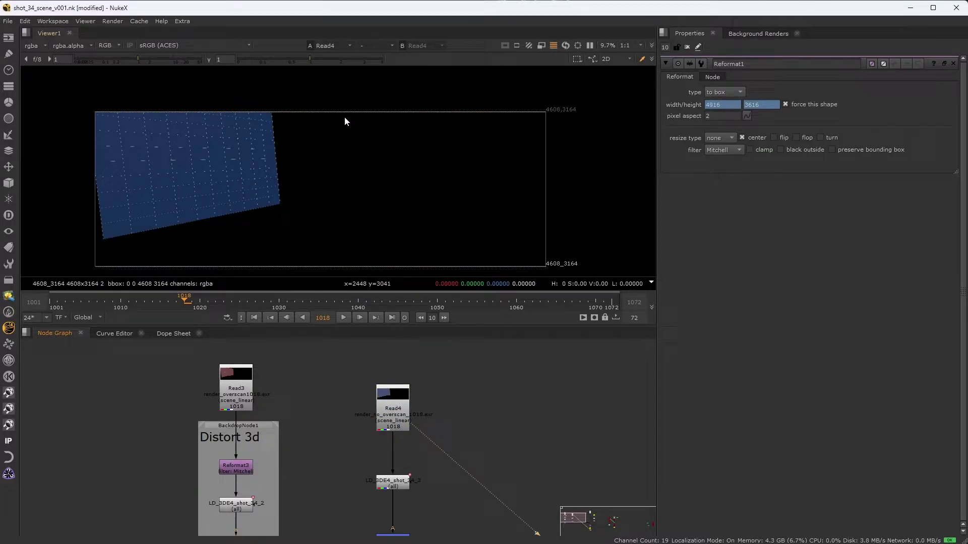
middle_drag(516, 381, 315, 445)
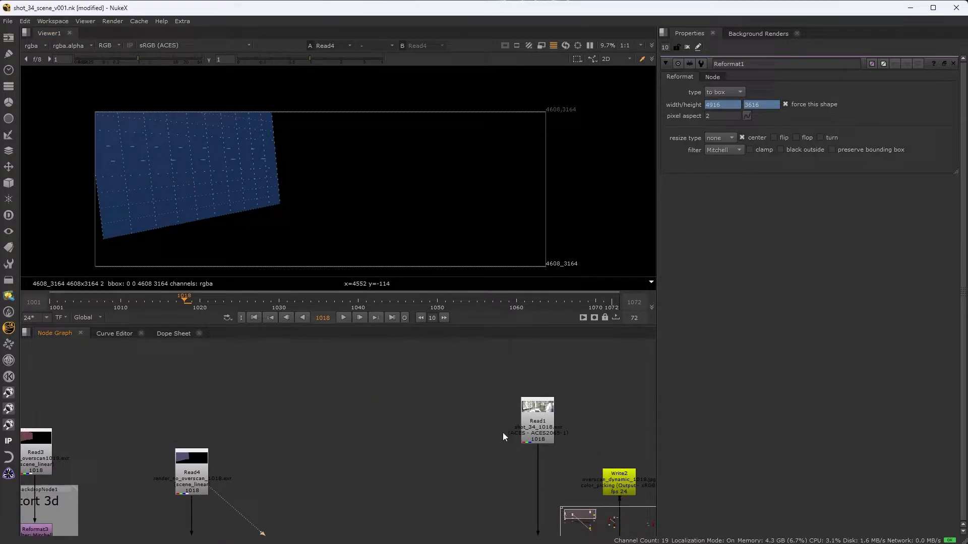
click(535, 429)
key(1)
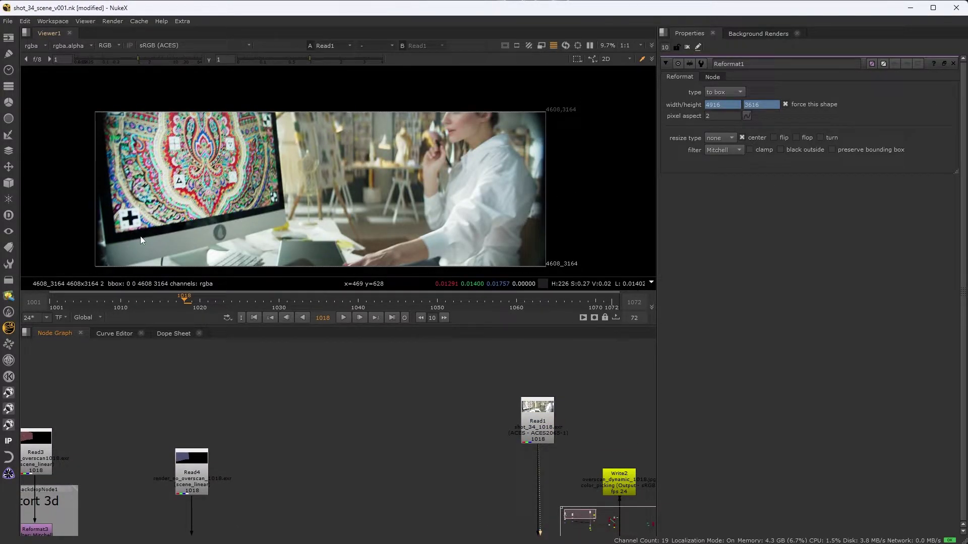
click(191, 471)
key(1)
middle_drag(321, 441, 423, 362)
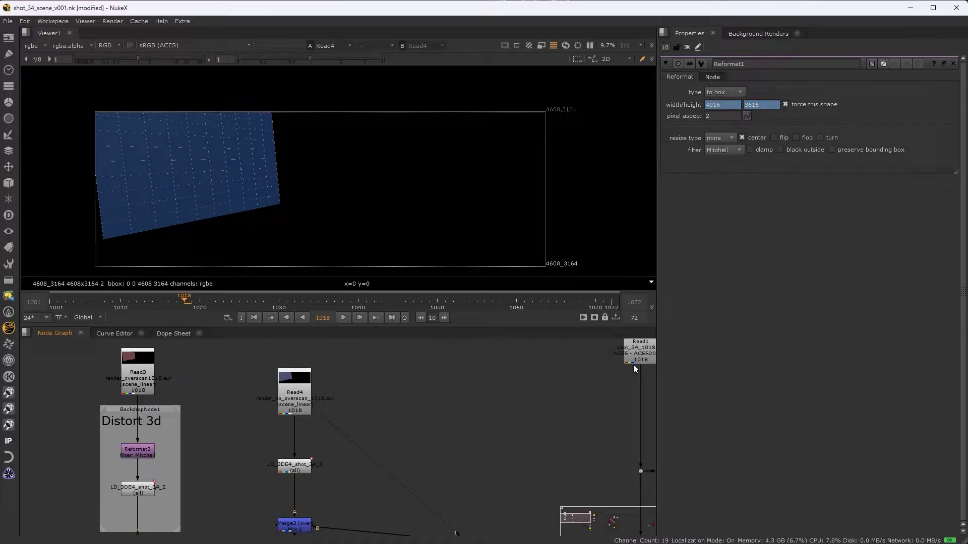
click(640, 351)
key(1)
key(2)
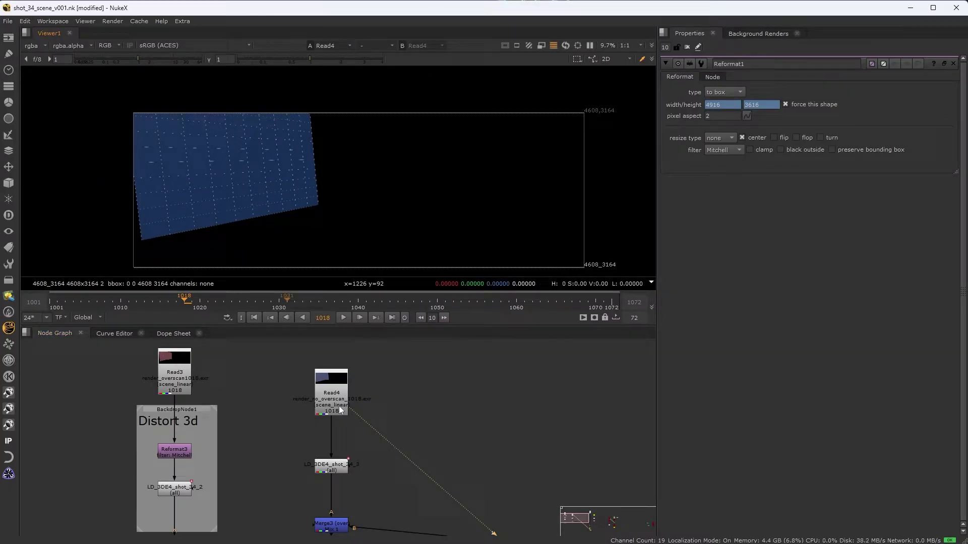
View the distorted Read4 render through LD_3DE4_shot_34_3, open that node's properties, and inspect the render's edge
click(332, 467)
key(1)
double_click(337, 461)
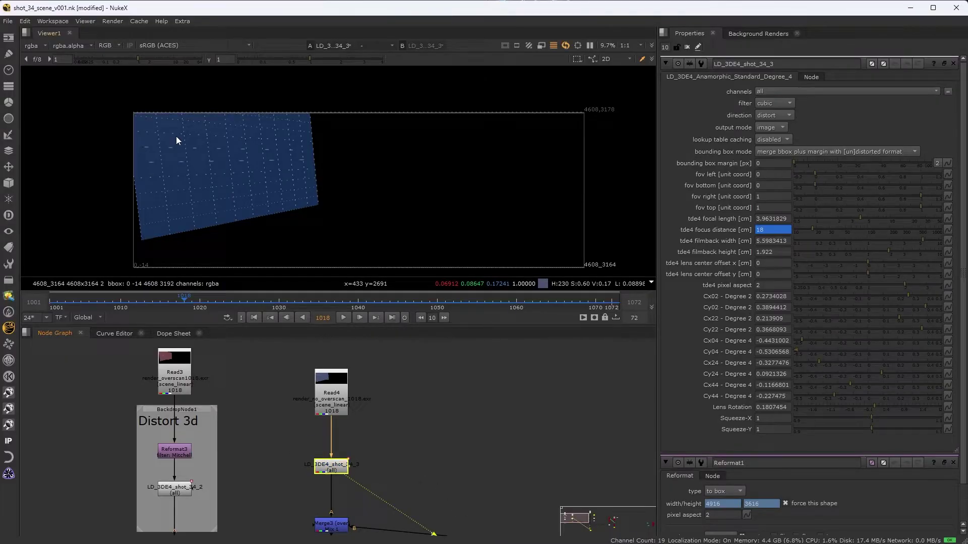
middle_drag(296, 157, 361, 150)
scroll(227, 168, up, 3)
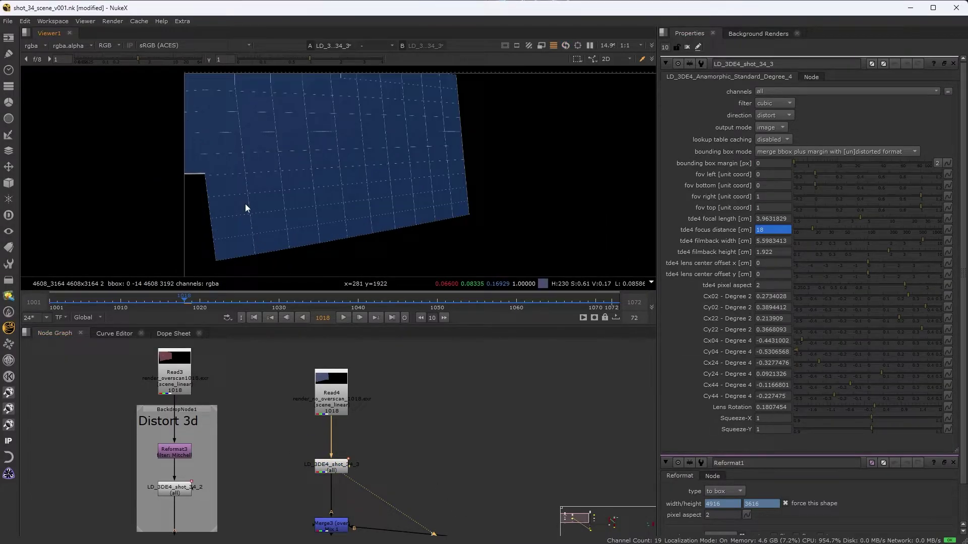
View the Merge3 composite of the render without overscan over the plate and inspect its outer edges
middle_drag(351, 513, 331, 464)
click(316, 477)
key(1)
middle_drag(223, 172, 248, 170)
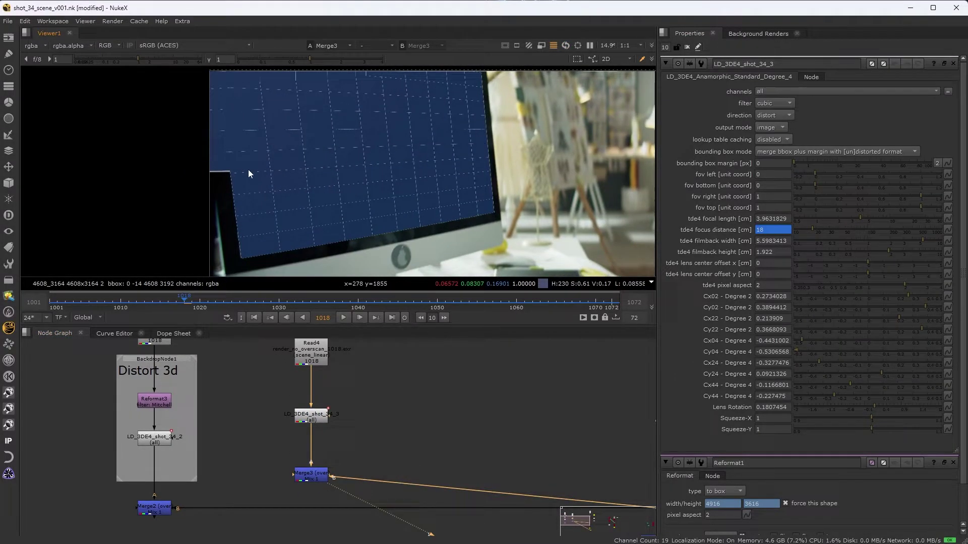
middle_drag(228, 96, 250, 105)
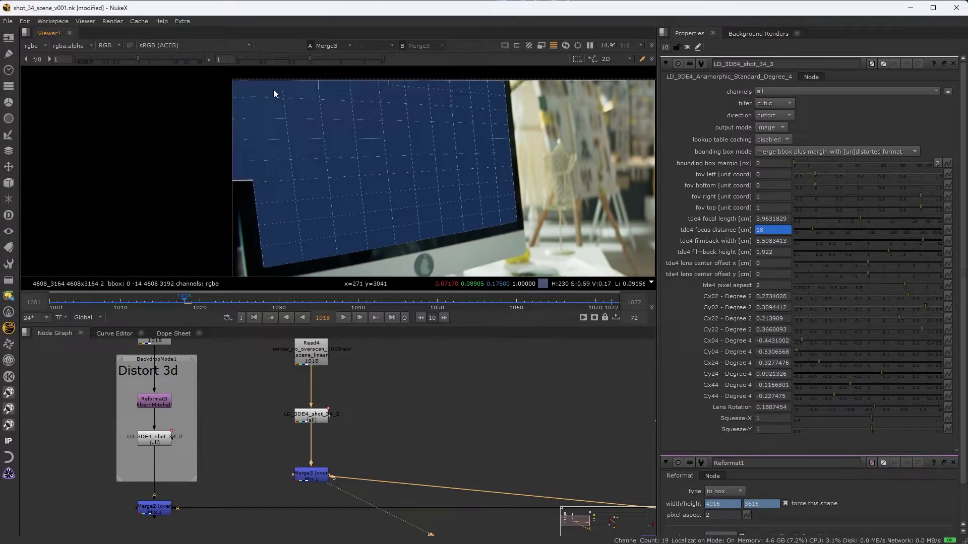
middle_drag(313, 136, 338, 138)
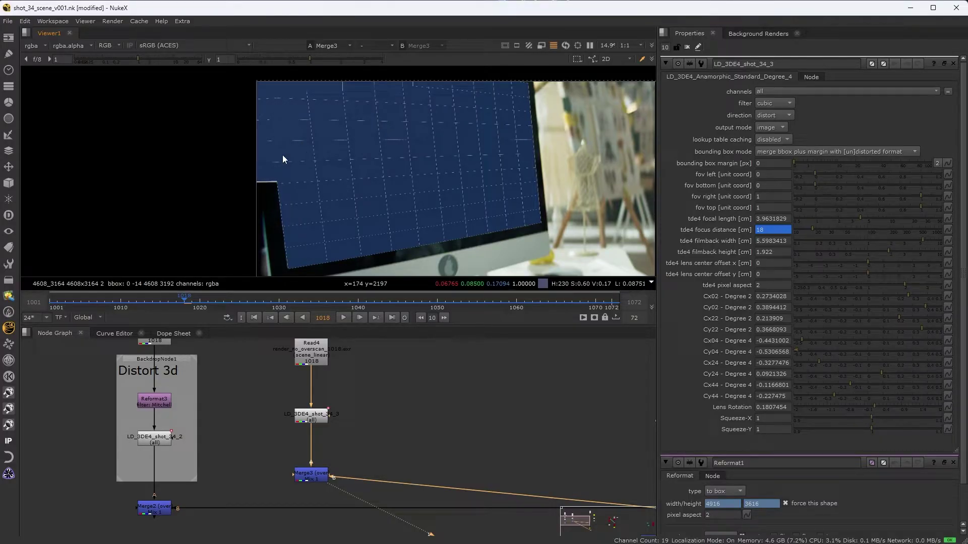
middle_drag(306, 177, 305, 154)
Go back and forth between frames 1018 and 1019 to examine the frame edge of the Merge3 composite
key(Right)
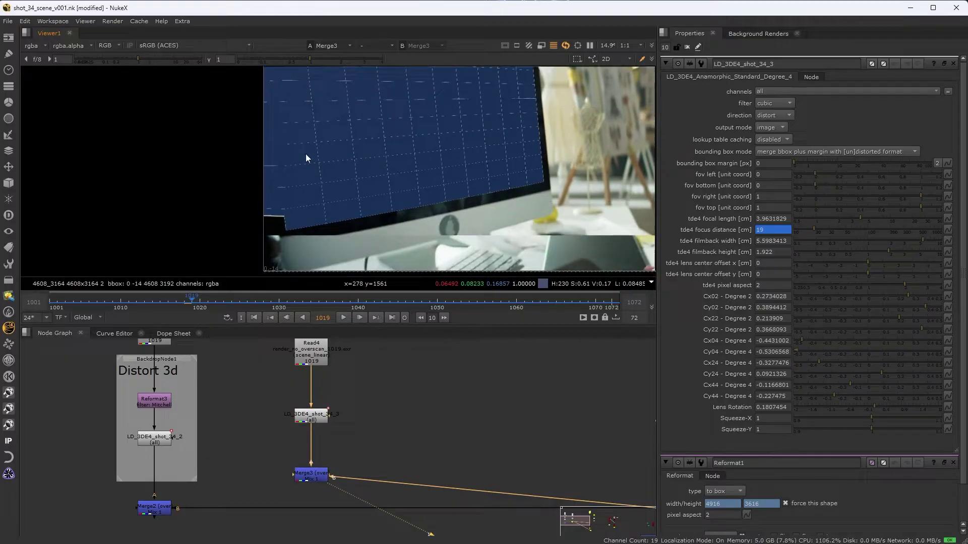
scroll(274, 210, up, 3)
key(Left)
scroll(313, 169, down, 1)
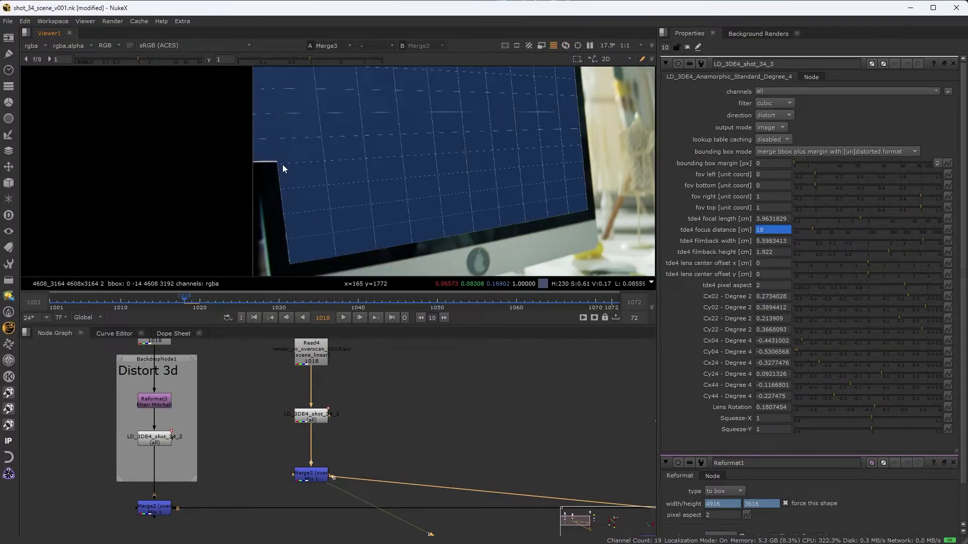
key(Right)
key(Right)
key(Right)
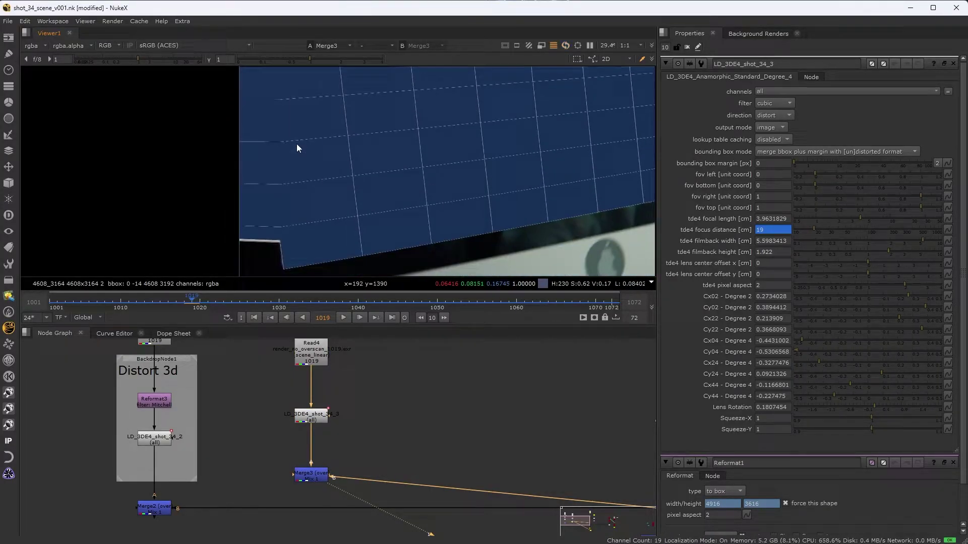
scroll(297, 146, up, 1)
key(Left)
key(Left)
key(Left)
scroll(332, 144, down, 1)
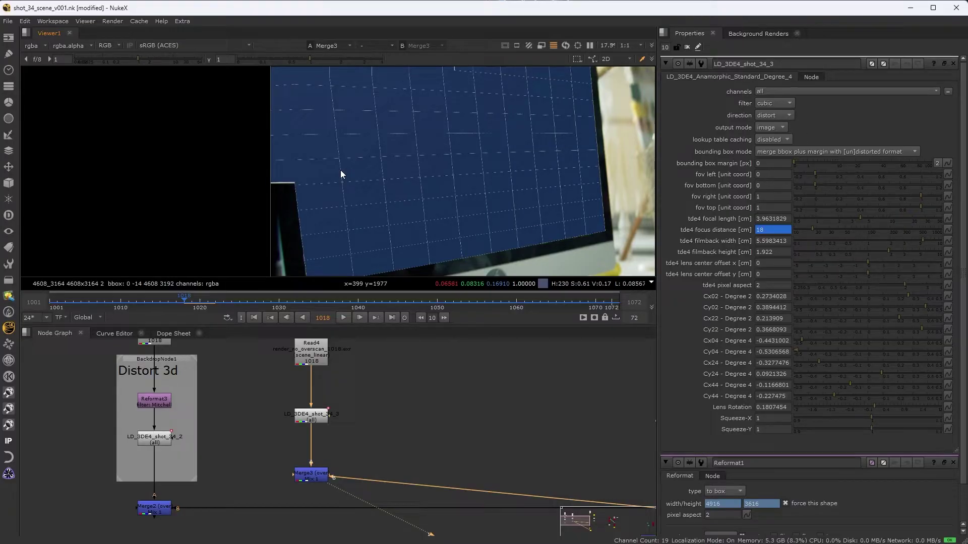
Show the Read3 overscan render in the viewer and close the open node properties
middle_drag(223, 425, 247, 507)
click(175, 412)
key(1)
click(242, 353)
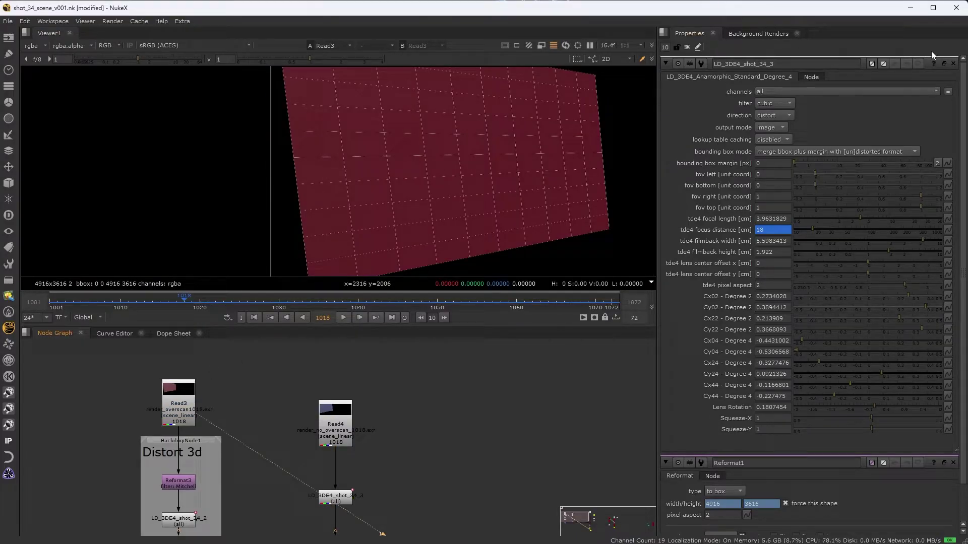
click(944, 63)
click(956, 66)
click(954, 64)
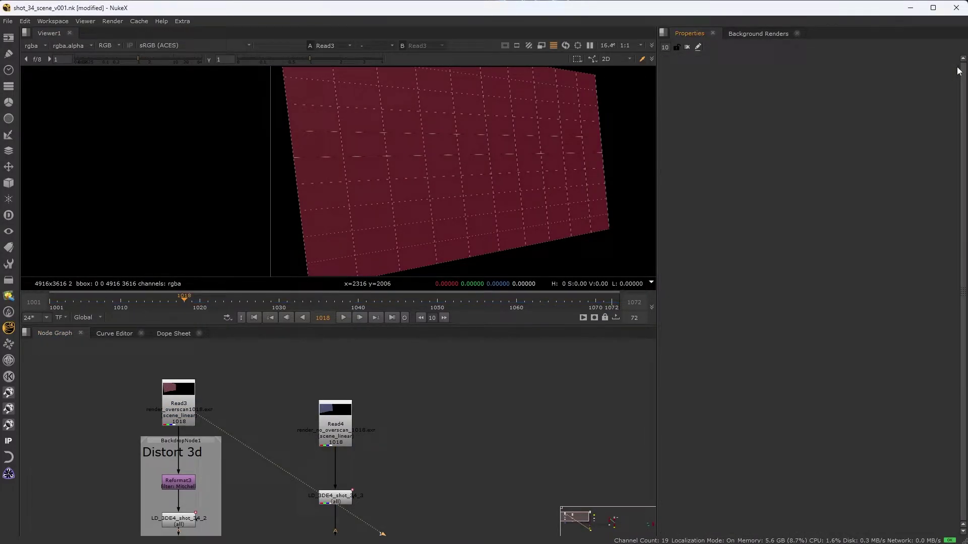
Inspect the frame boundaries of the Read3 overscan render, and view Reformat3 with its properties open
middle_drag(450, 193, 447, 193)
scroll(446, 192, down, 2)
middle_drag(630, 157, 359, 132)
scroll(359, 133, up, 2)
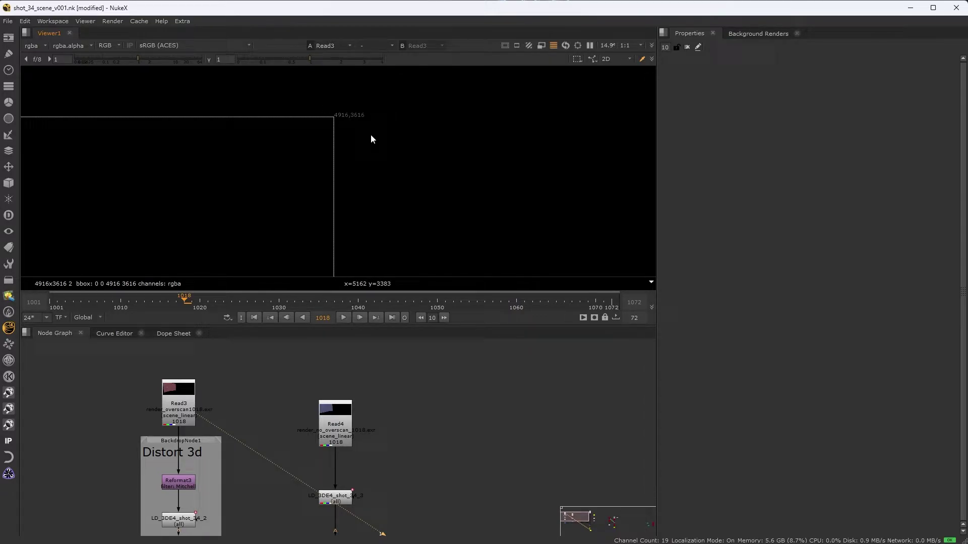
middle_drag(217, 189, 427, 164)
middle_drag(301, 201, 382, 167)
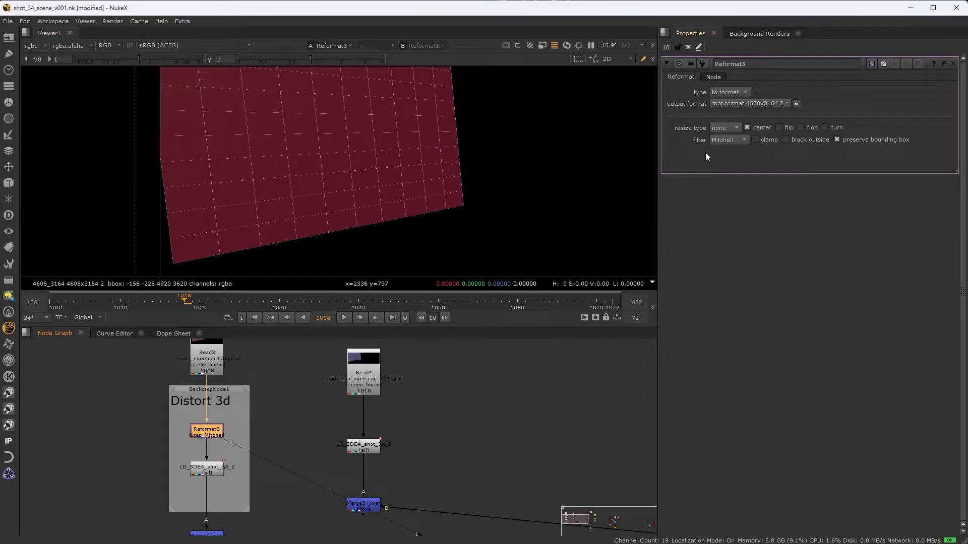
Open the properties of LD_3DE4_shot_34_2 in the Distort 3d group and view its distorted output
double_click(208, 467)
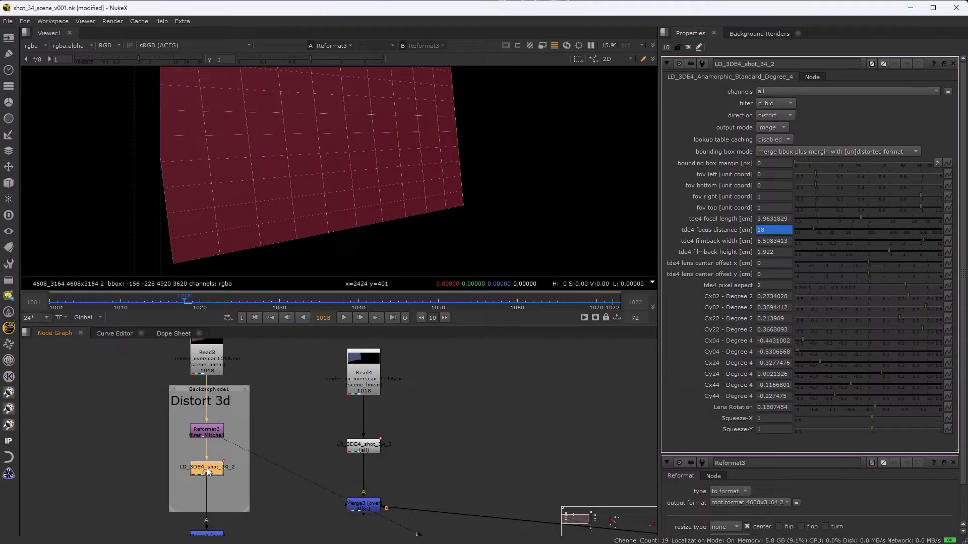
key(1)
middle_drag(283, 485, 273, 414)
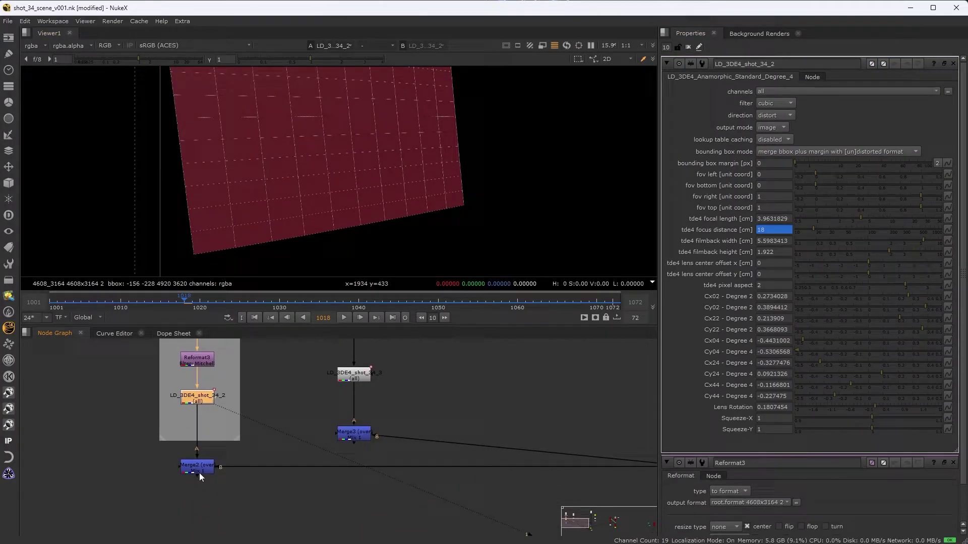
View the Merge2 composite of the overscan render over the plate and advance to frame 1019
click(199, 471)
key(1)
middle_drag(322, 115, 400, 171)
scroll(288, 161, down, 2)
key(Right)
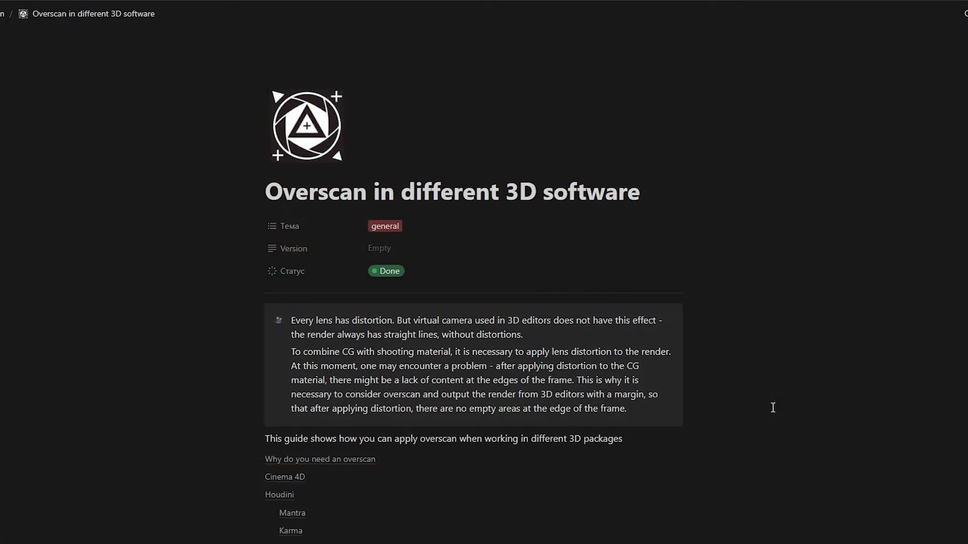
Switch to the "Overscan in different 3D software" guide and skim its Reformat, Cinema 4D and Houdini instructions
scroll(776, 403, down, 10)
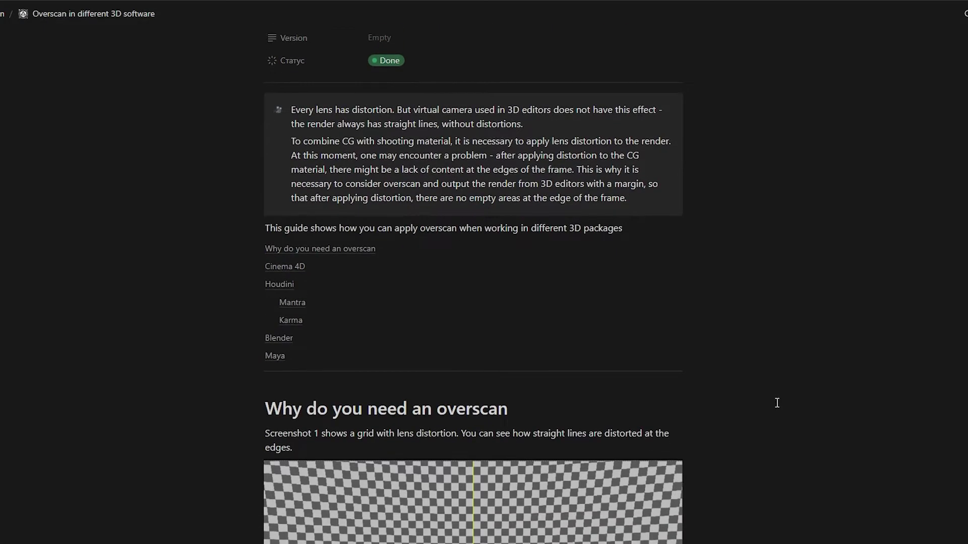
scroll(776, 403, down, 20)
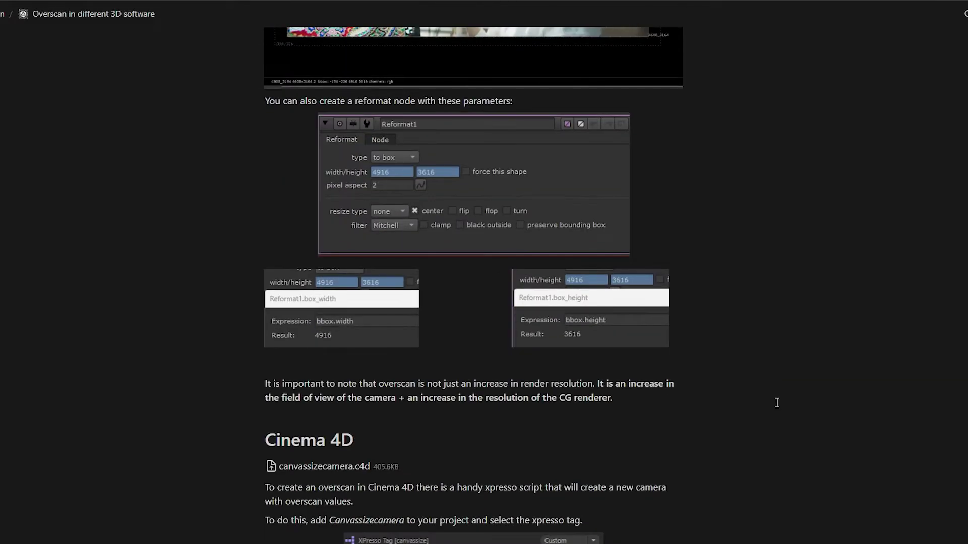
scroll(777, 402, down, 20)
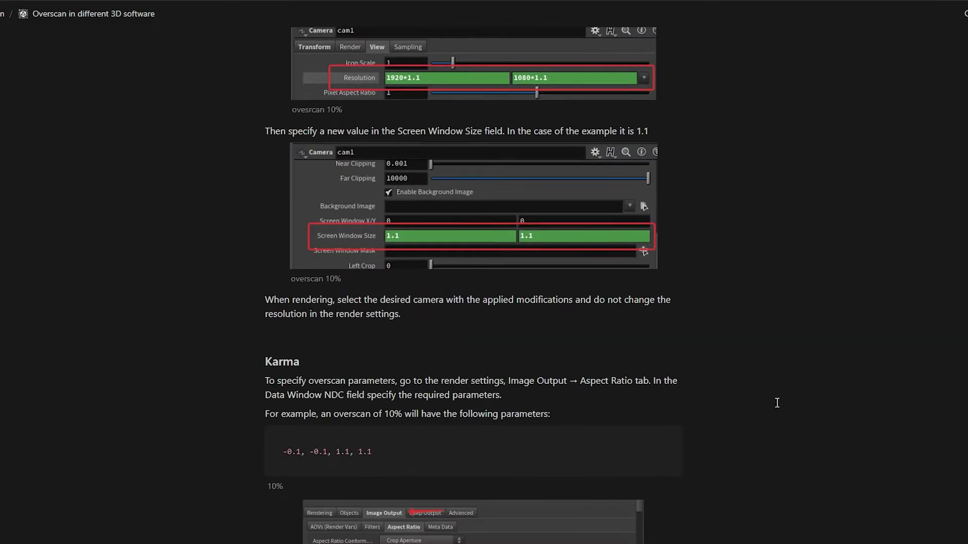
scroll(776, 403, down, 20)
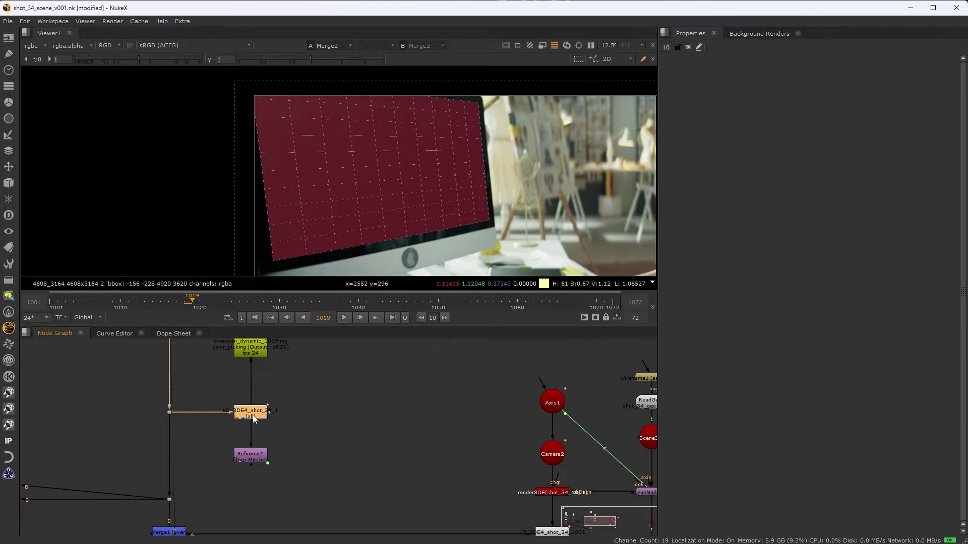
Create an overscan camera and reformat from Camera2 and the selected lens distortion node, with a 4916 x 3616 bounding box and dynamic bounding box off
middle_drag(546, 471, 482, 462)
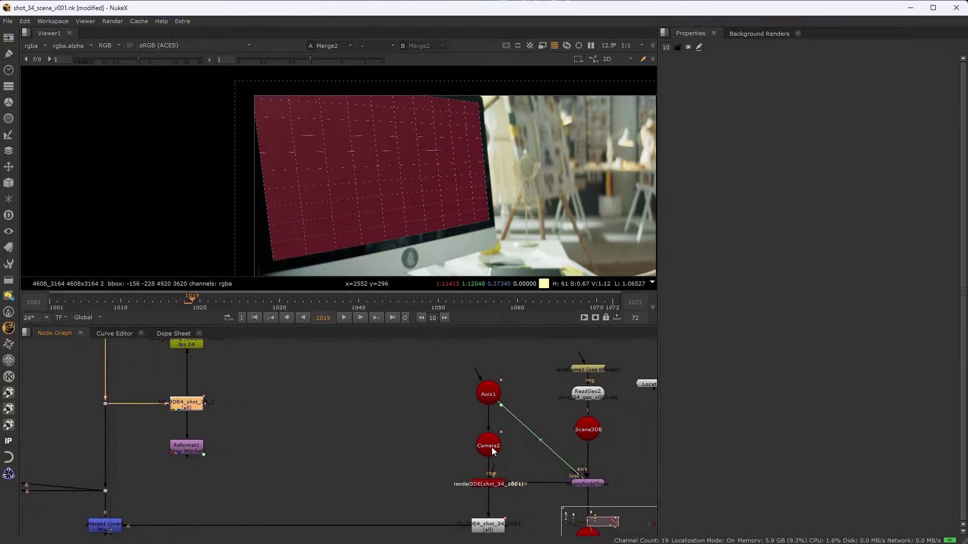
click(492, 448)
key(Tab)
text(overscan)
key(Return)
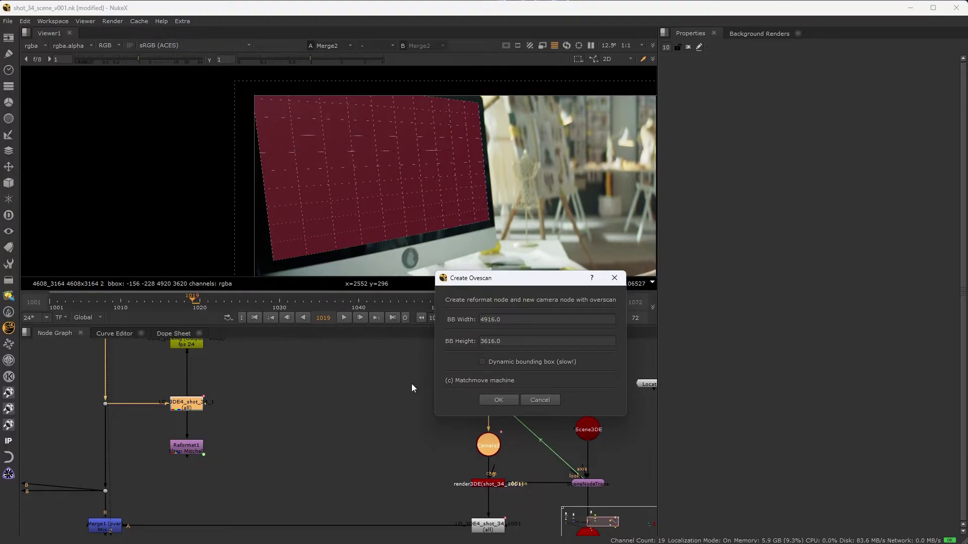
click(488, 360)
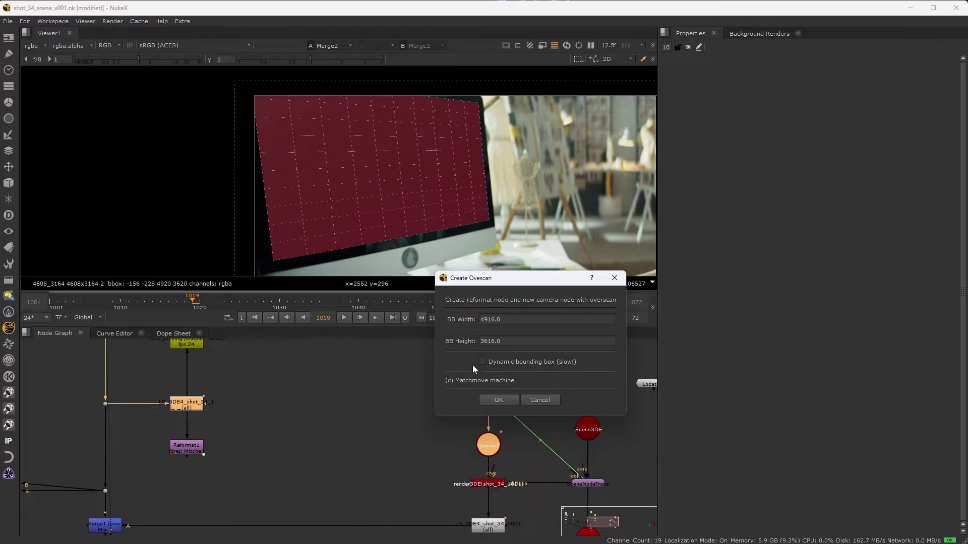
click(498, 400)
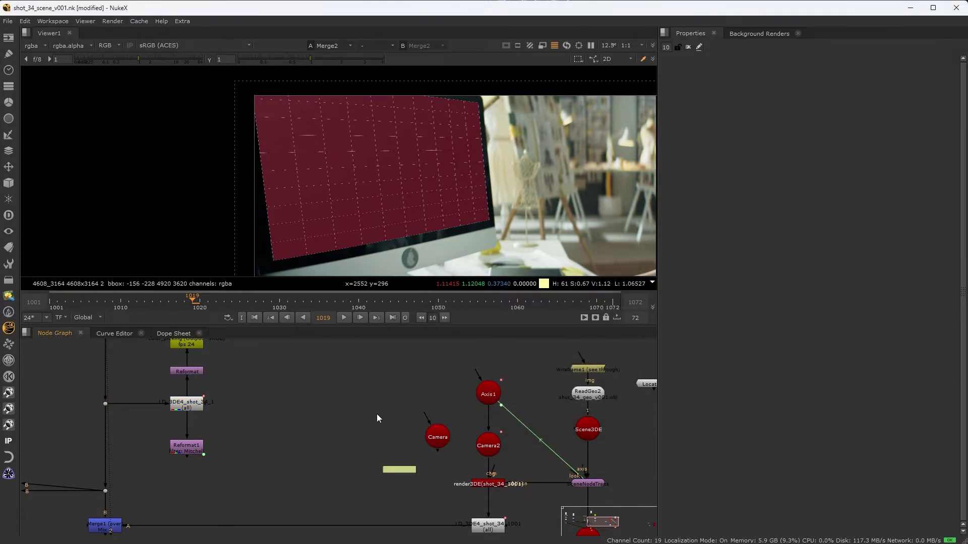
Inspect the generated Reformat2, Overscan_Camera2 and the sticky note listing the old resolution, factor and overscan resolution
middle_drag(581, 468, 447, 441)
middle_drag(356, 440, 419, 448)
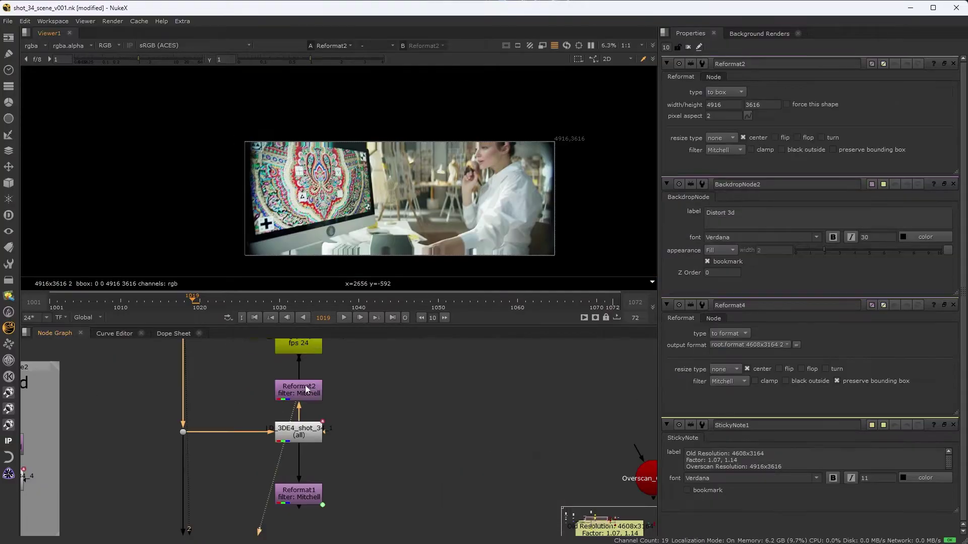
scroll(292, 392, up, 1)
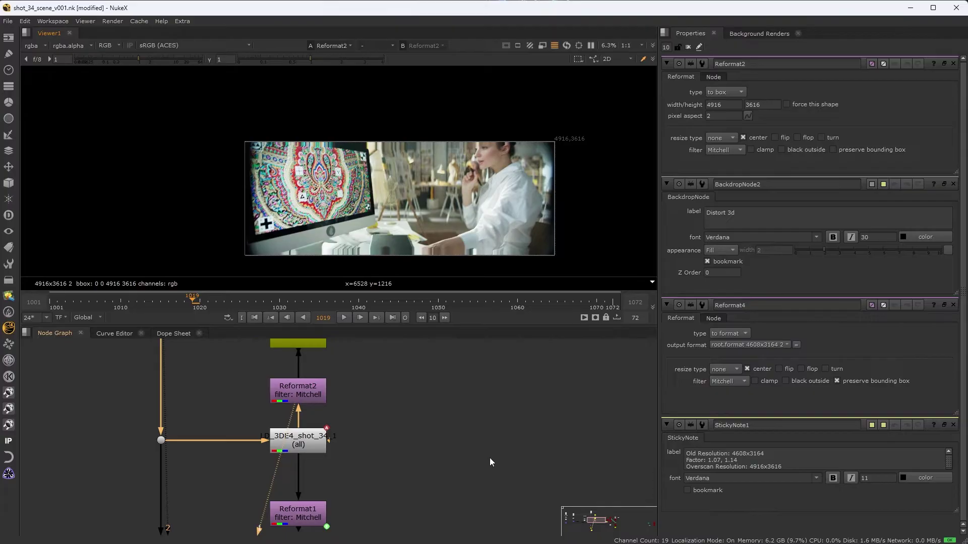
middle_drag(490, 460, 393, 425)
drag(392, 423, 371, 423)
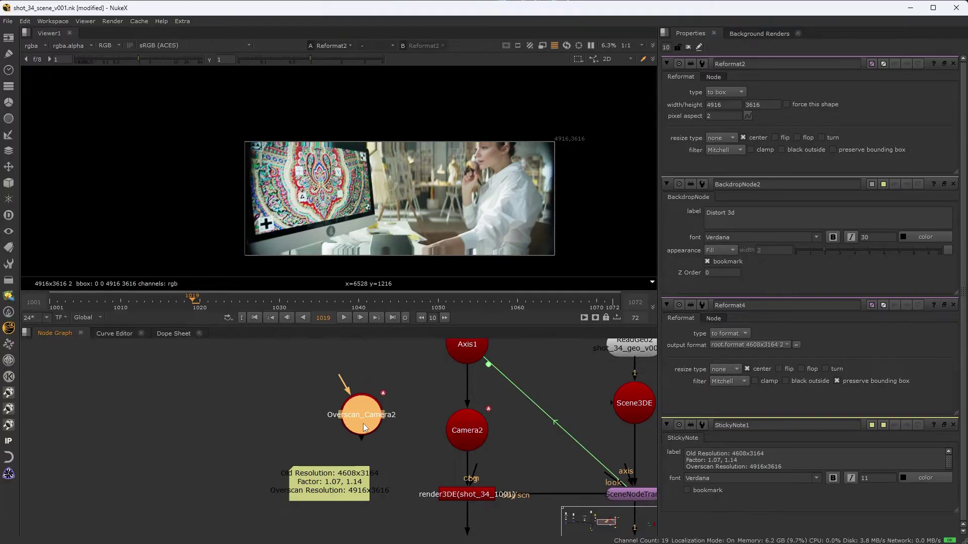
click(309, 481)
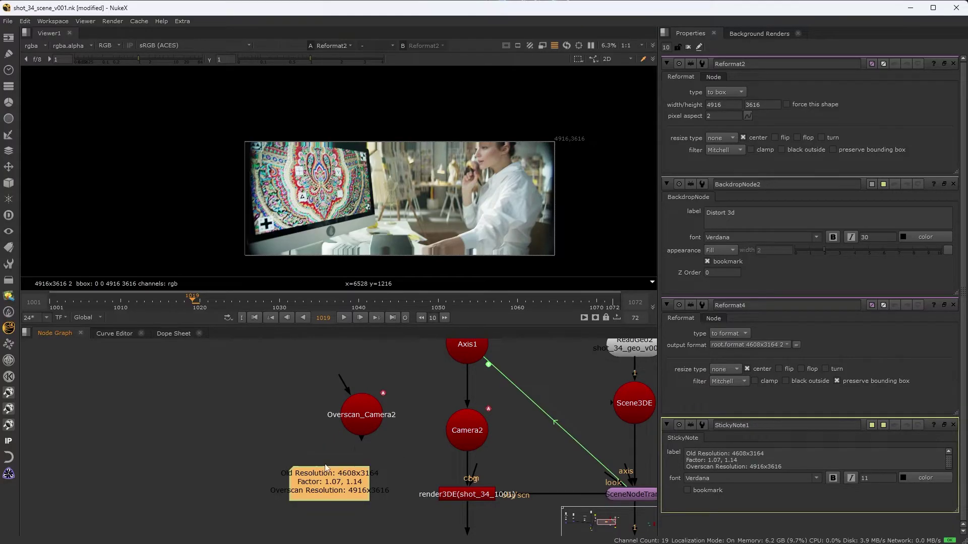
Locate the unconnected Distort 3d backdrop group with its Reformat4 and lens distortion nodes
middle_drag(258, 466, 496, 466)
scroll(282, 417, down, 4)
middle_drag(242, 406, 551, 435)
click(376, 367)
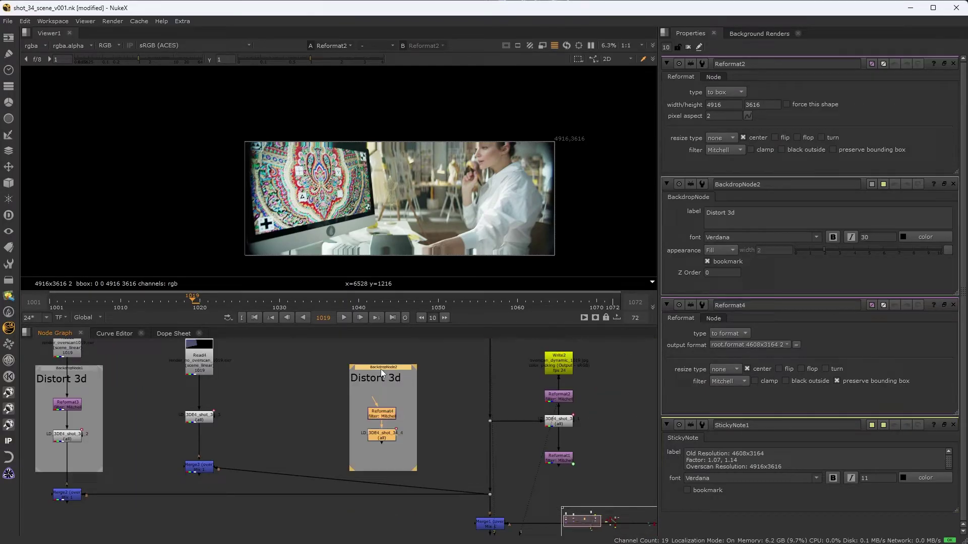
click(346, 370)
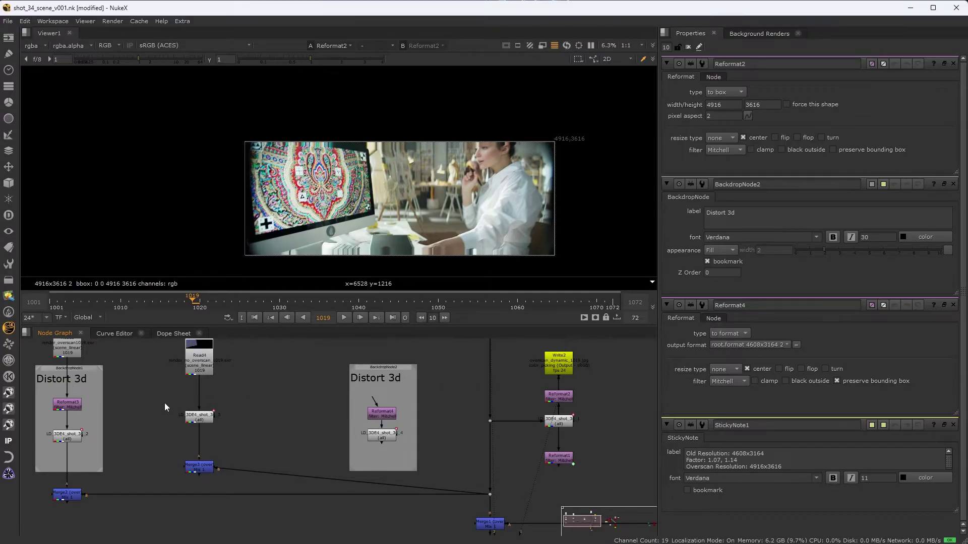
Connect Overscan_Camera2 to Scene1 so that it feeds the WriteGeo1 export
middle_drag(202, 407, 262, 380)
scroll(432, 461, up, 3)
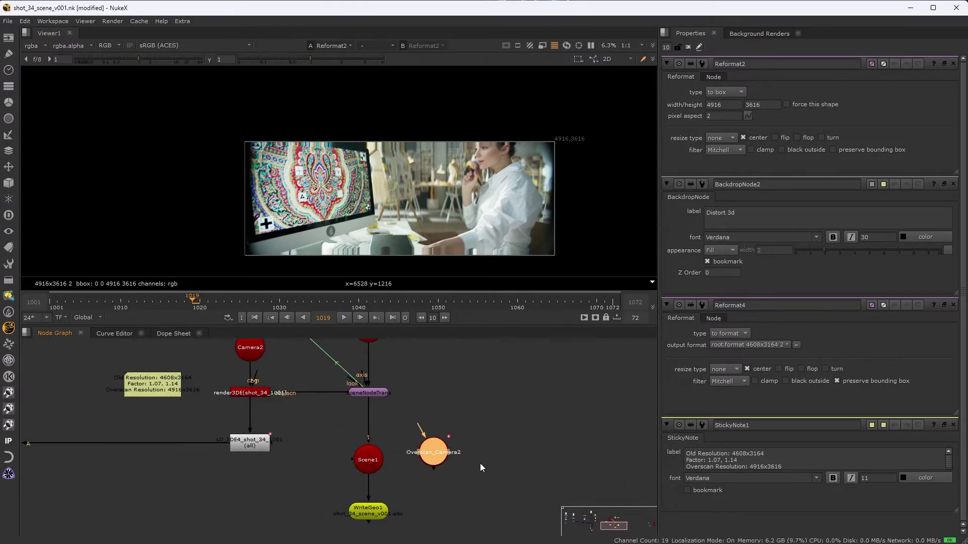
drag(352, 456, 449, 458)
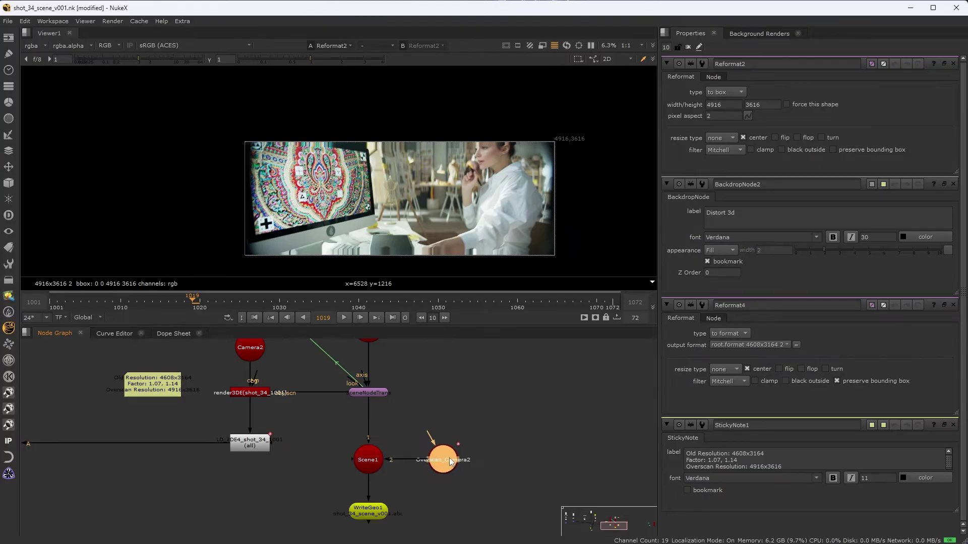
scroll(449, 458, down, 1)
middle_drag(332, 458, 378, 456)
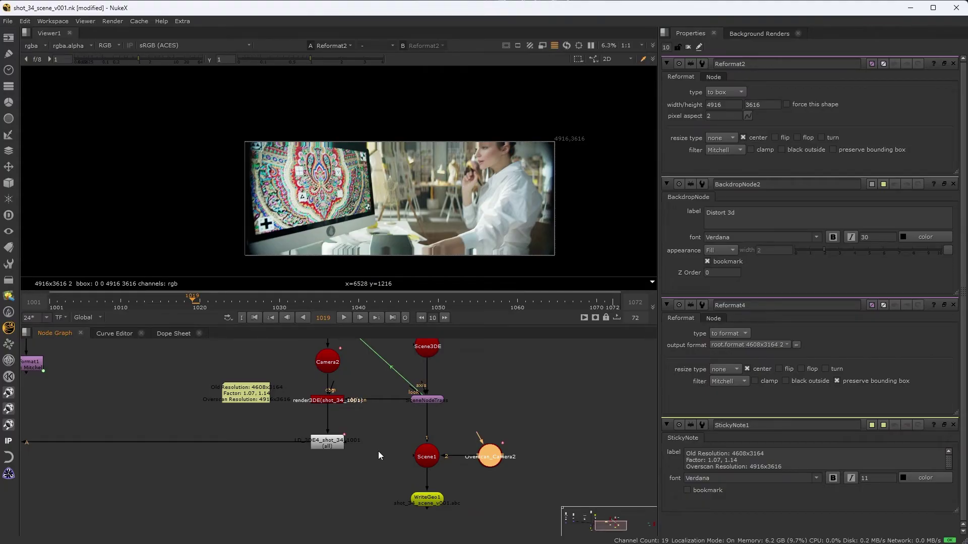
Select Reformat2 above the lens distortion node and check its overscan resolution in the viewer
middle_drag(293, 411, 433, 487)
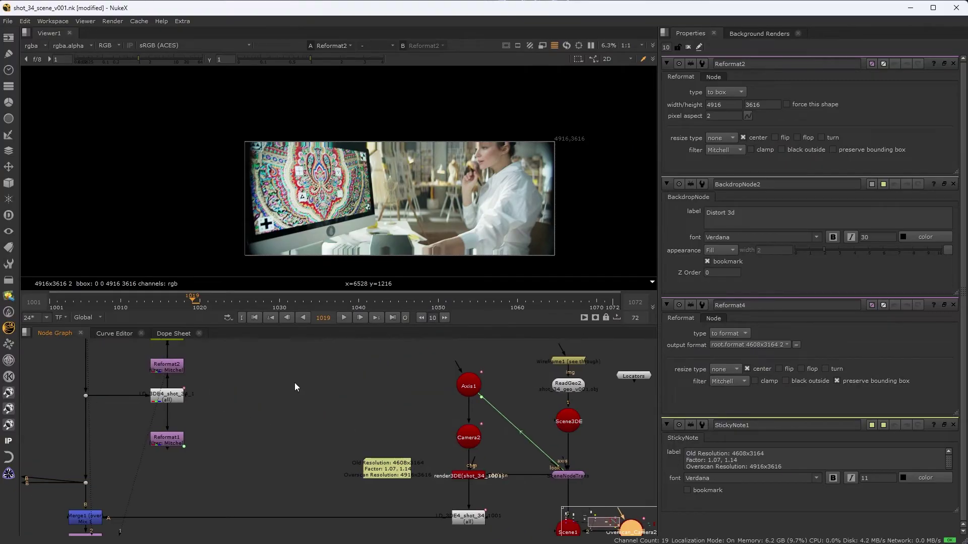
middle_drag(294, 383, 359, 427)
click(227, 409)
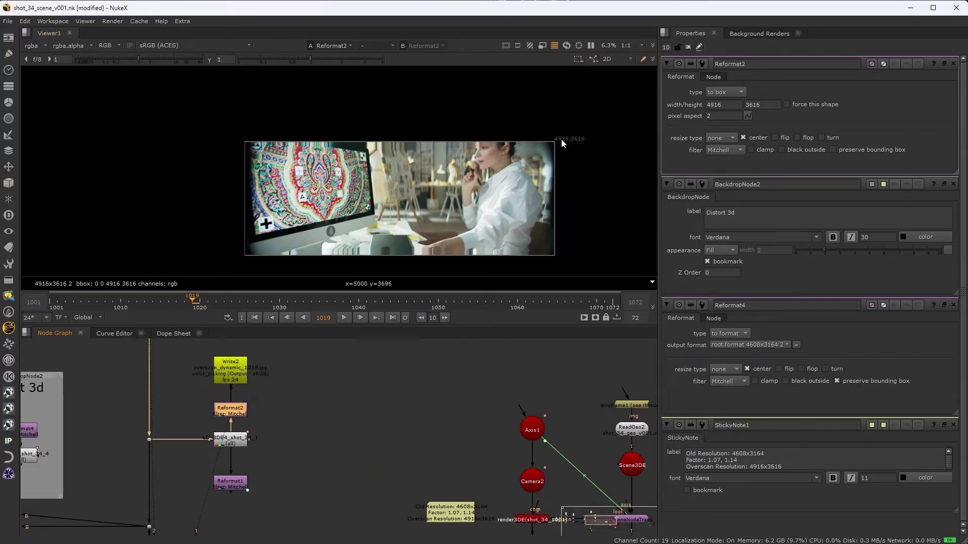
Place the Read2 overscan render above the unconnected Distort 3d group and feed it into Reformat4
middle_drag(291, 446, 475, 448)
middle_drag(273, 415, 430, 417)
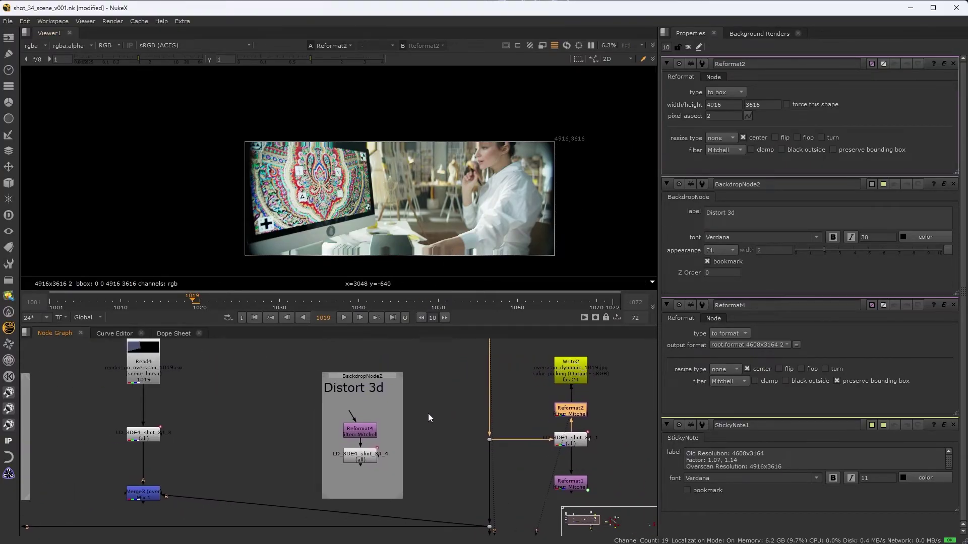
middle_drag(217, 389, 300, 407)
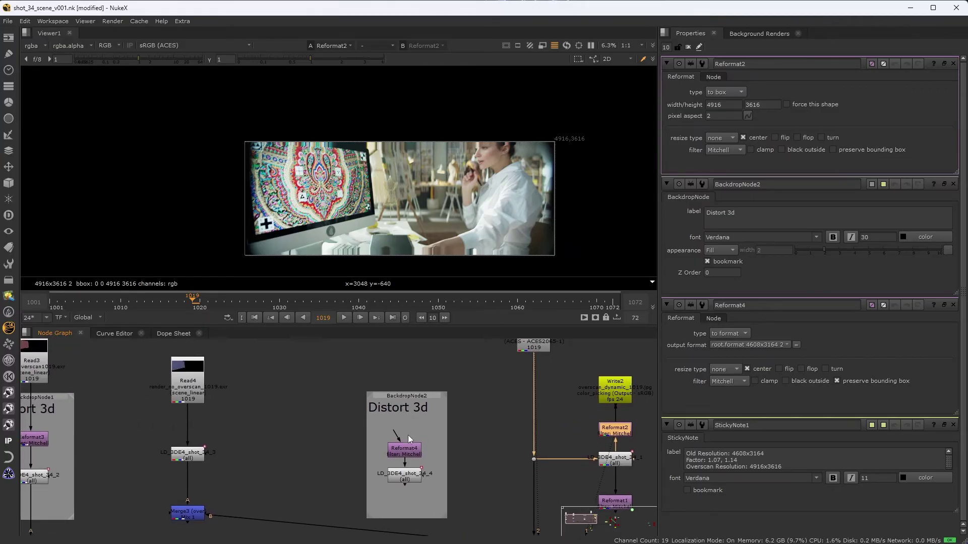
drag(59, 377, 404, 375)
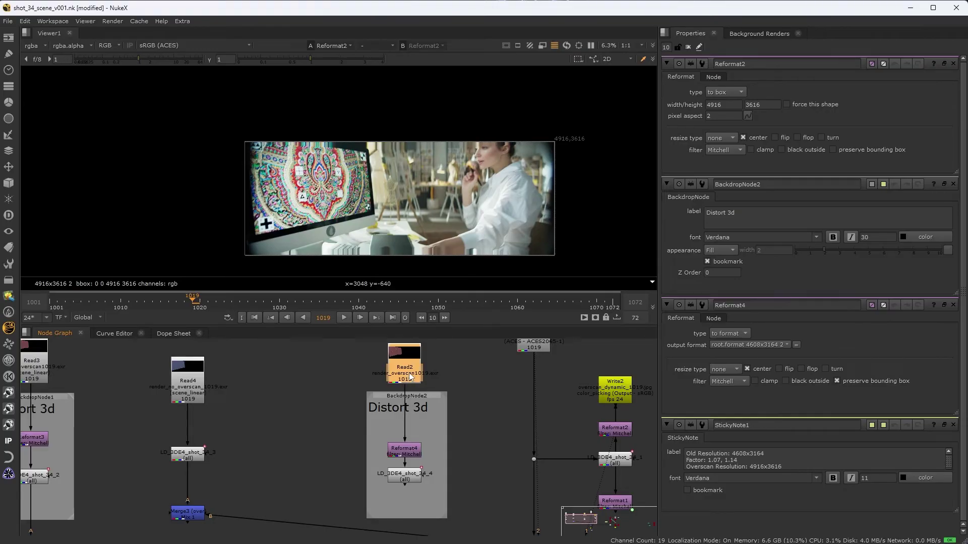
Connect the output of LD_3DE4_shot_34_4 to Merge2 in place of LD_3DE4_shot_34_2 and view the Merge2 composite
middle_drag(230, 458, 353, 402)
drag(154, 475, 511, 426)
click(152, 490)
key(1)
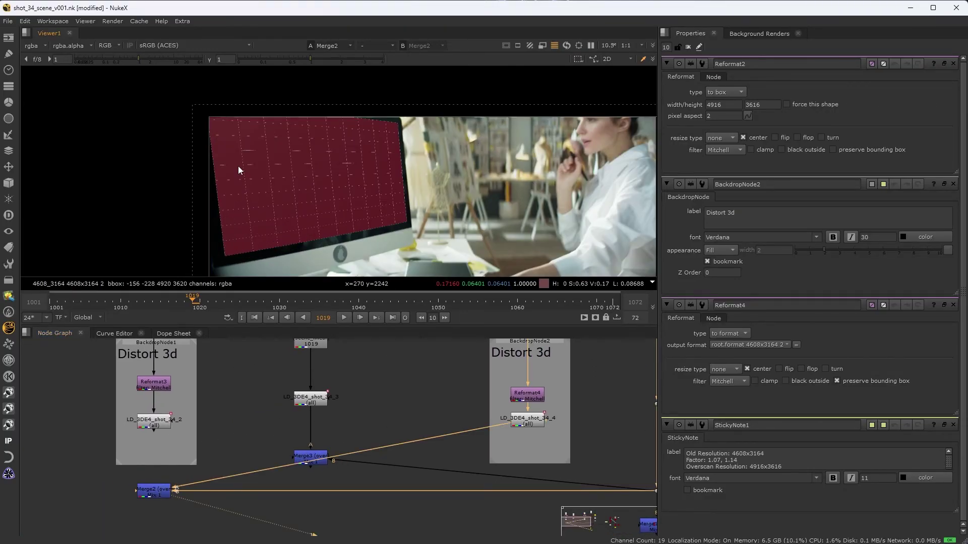